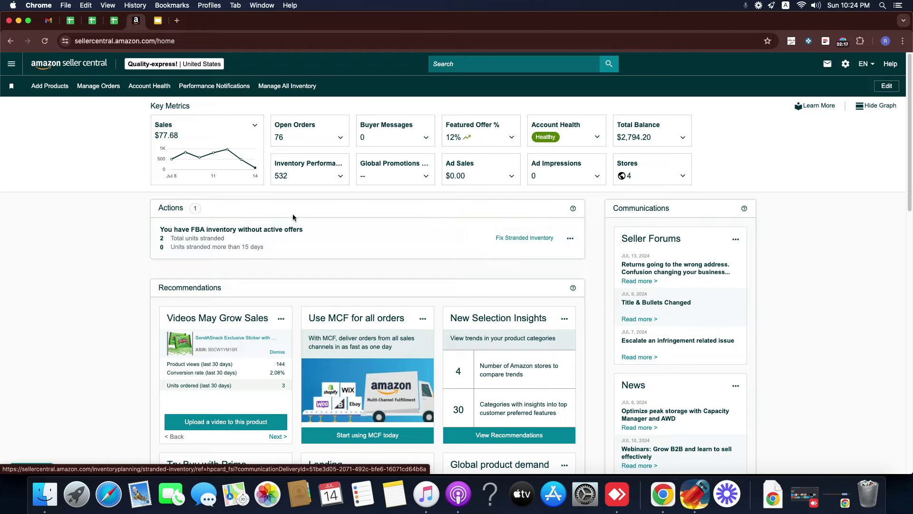
Step: Open the Business Reports sales dashboard for the United States store
mouse_move(257, 170)
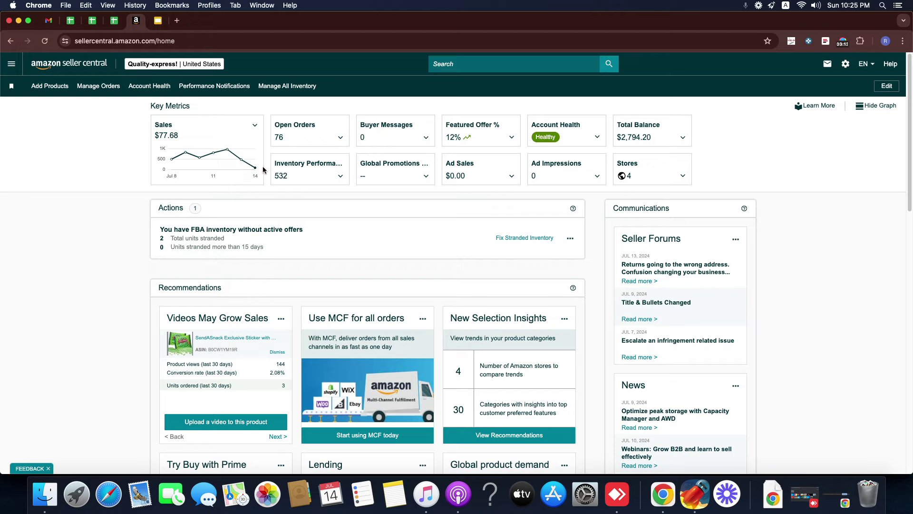
left_click(11, 67)
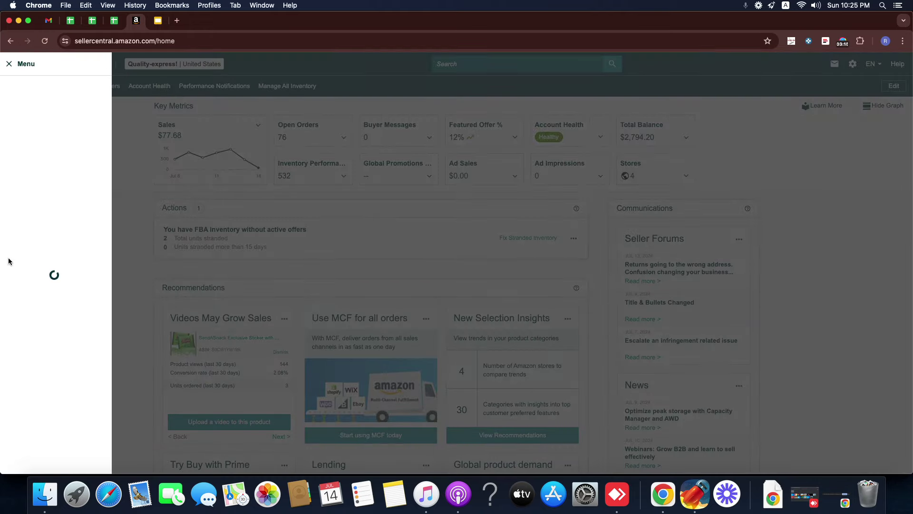
mouse_move(28, 234)
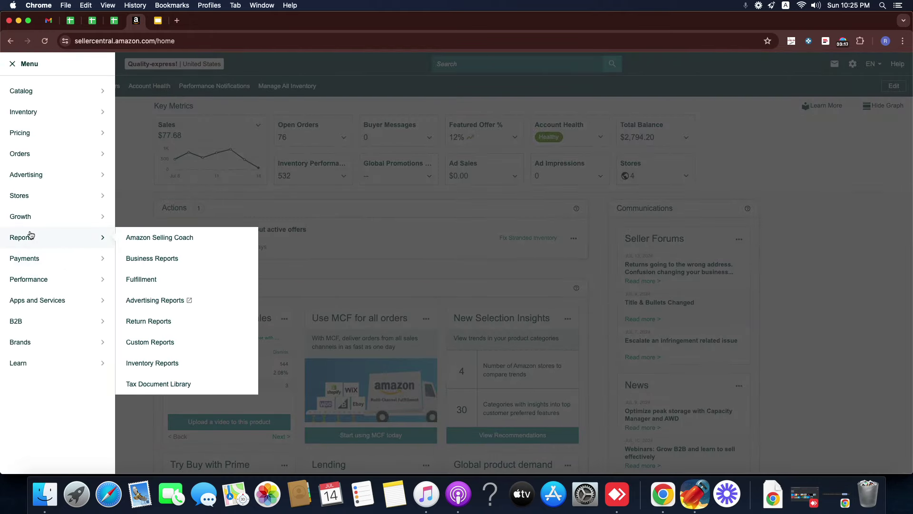
left_click(246, 259)
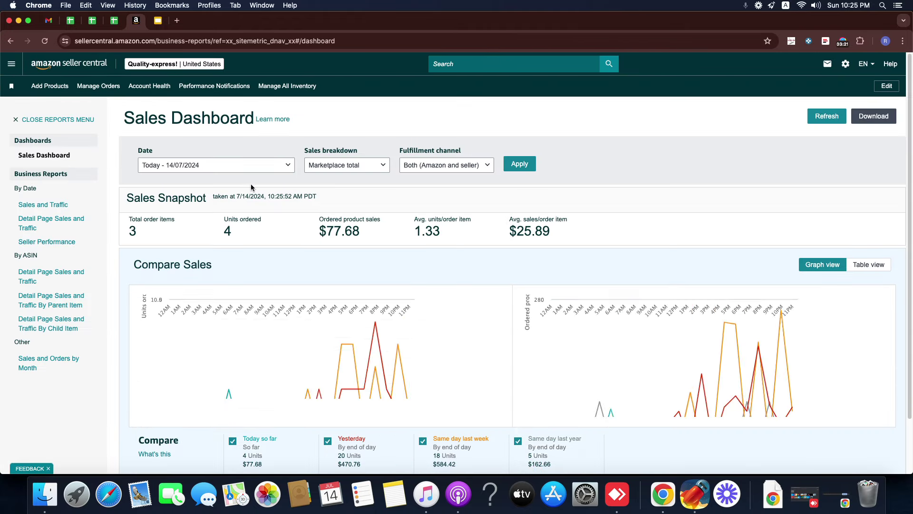
Step: Set a custom date range from 1/1/2023 to 7/14/2024 for the sales dashboard and apply it
left_click(241, 167)
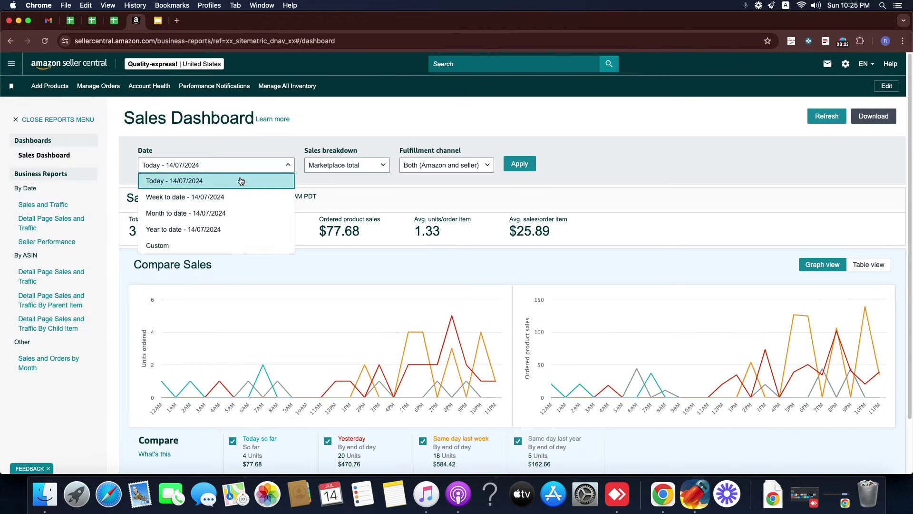
left_click(158, 246)
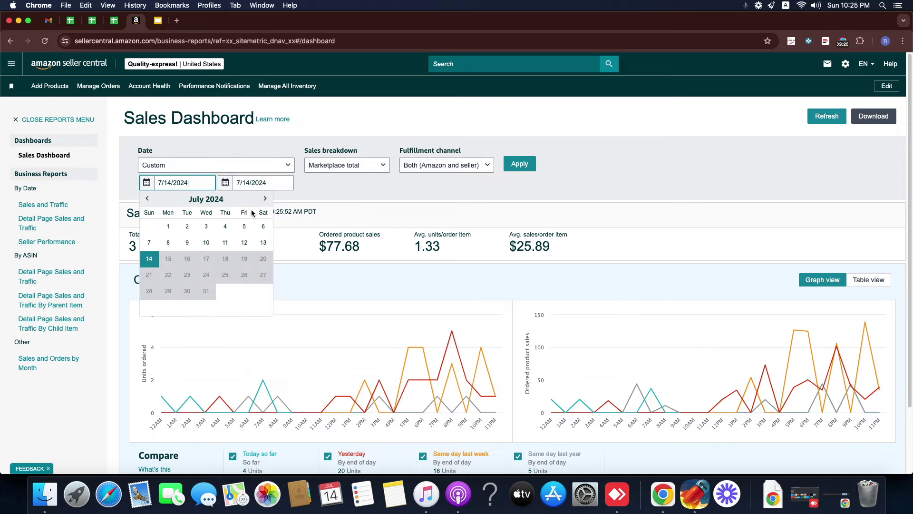
left_click(147, 198)
left_click(148, 198)
left_click(147, 199)
left_click(147, 199)
left_click(147, 199)
left_click(148, 199)
left_click(148, 200)
left_click(148, 199)
left_click(148, 200)
left_click(148, 200)
left_click(148, 200)
left_click(148, 200)
left_click(147, 199)
left_click(148, 199)
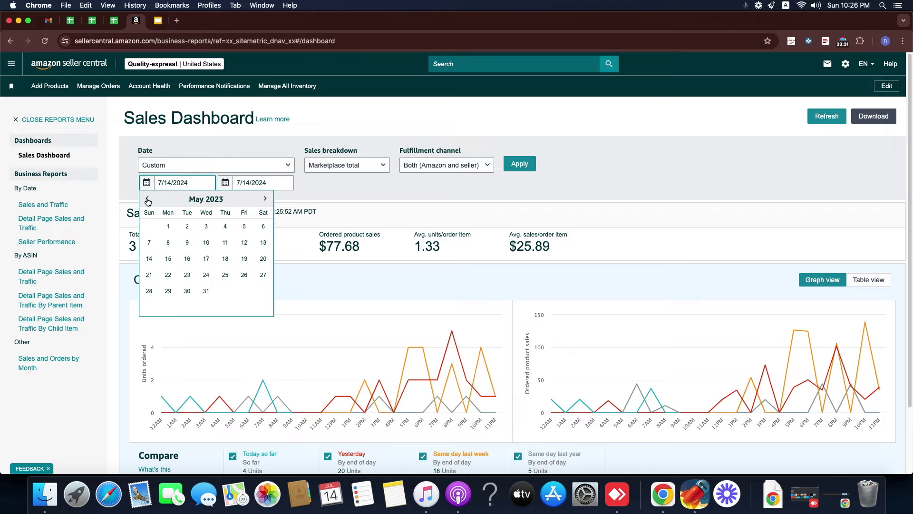
left_click(148, 199)
left_click(148, 200)
left_click(148, 199)
left_click(148, 200)
left_click(149, 226)
left_click(518, 165)
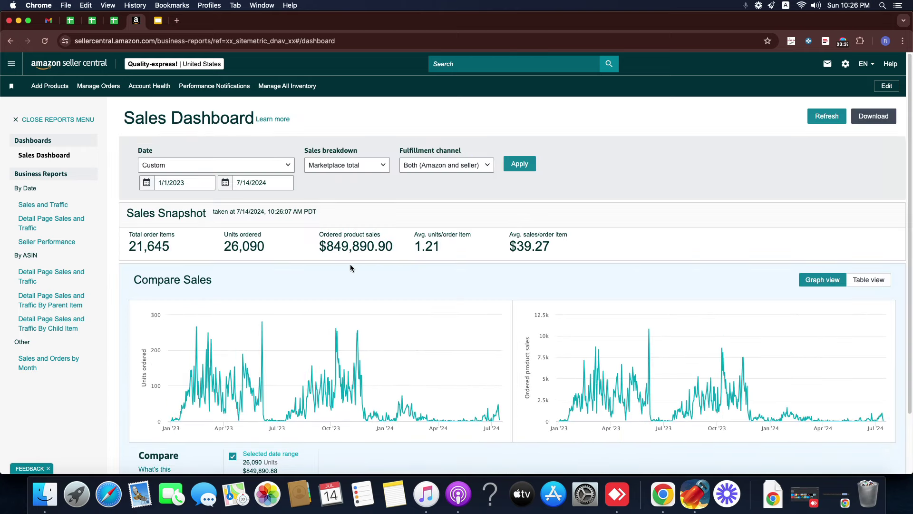
Step: Highlight the ordered product sales figure in the Sales Snapshot to examine it, then clear the selection
left_click_drag(326, 246, 374, 247)
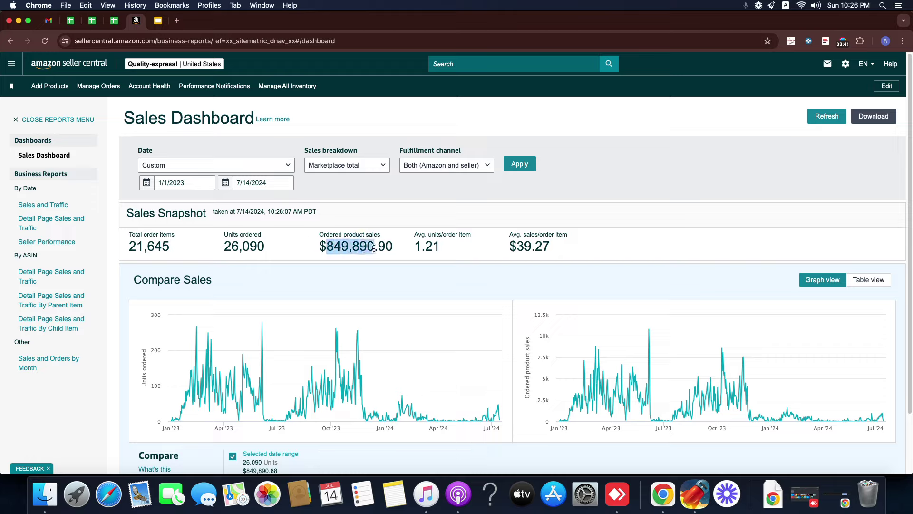
left_click(370, 248)
left_click_drag(329, 244, 373, 247)
left_click(372, 248)
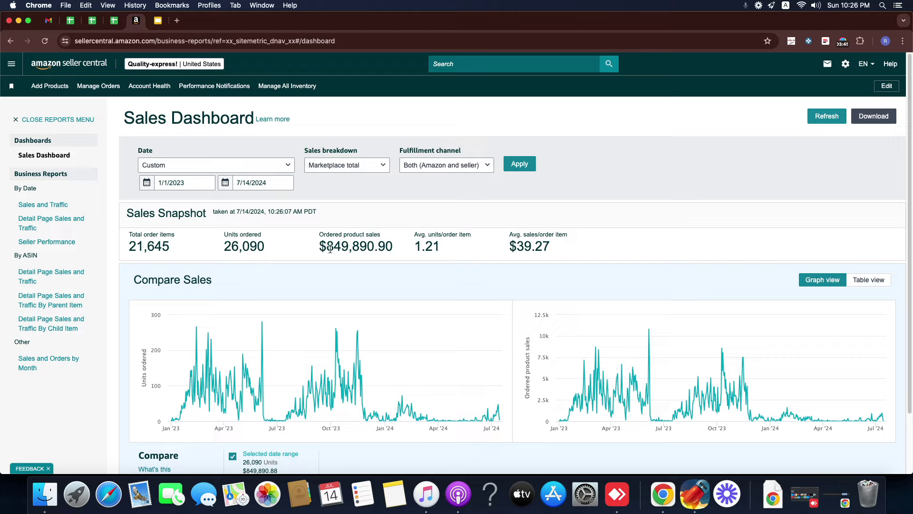
left_click_drag(319, 246, 379, 247)
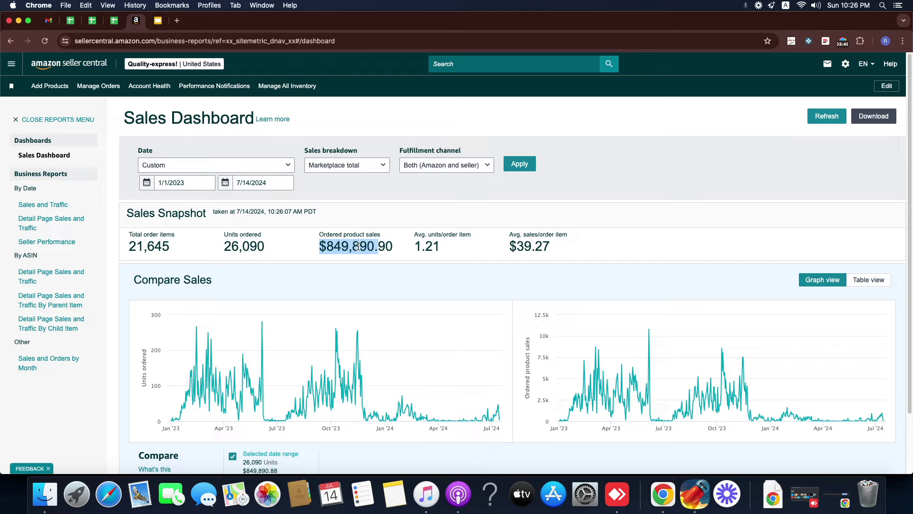
left_click(358, 246)
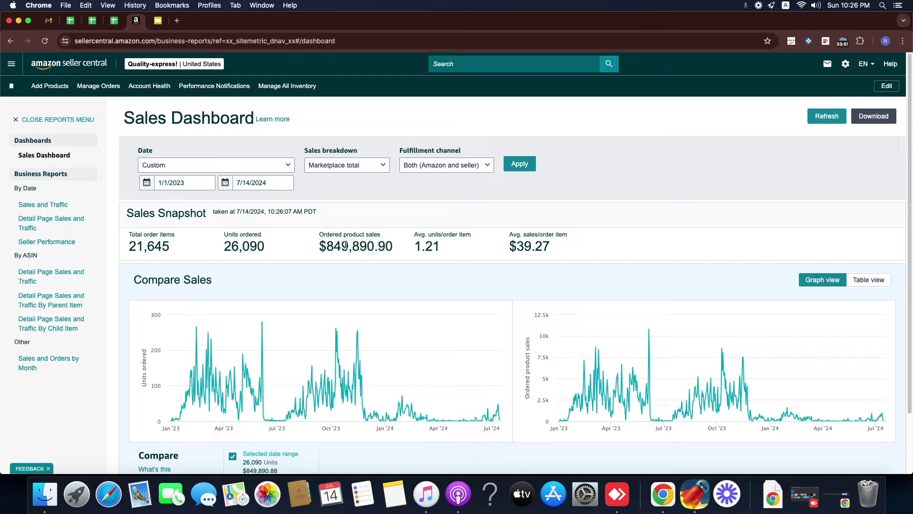
Step: Return to the Seller Central home page and switch to the first slide of the Amazon Course presentation in Google Slides
left_click(65, 64)
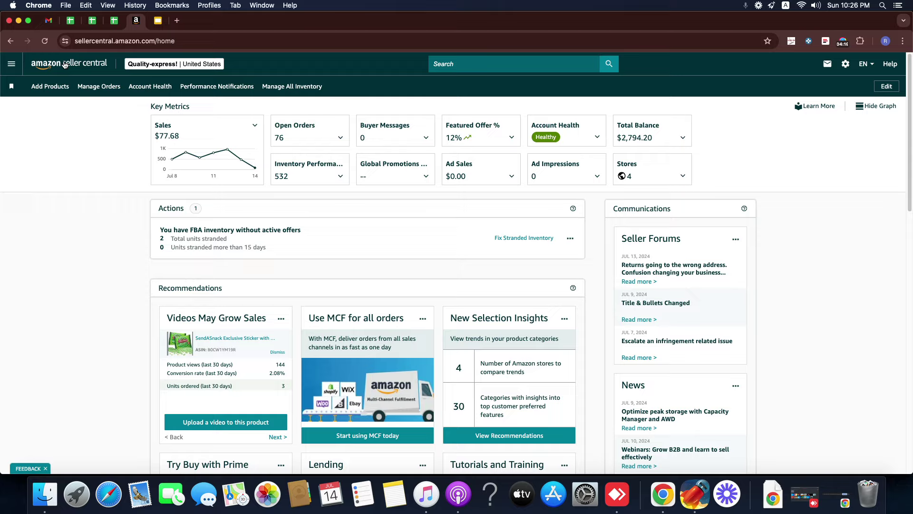
left_click(158, 20)
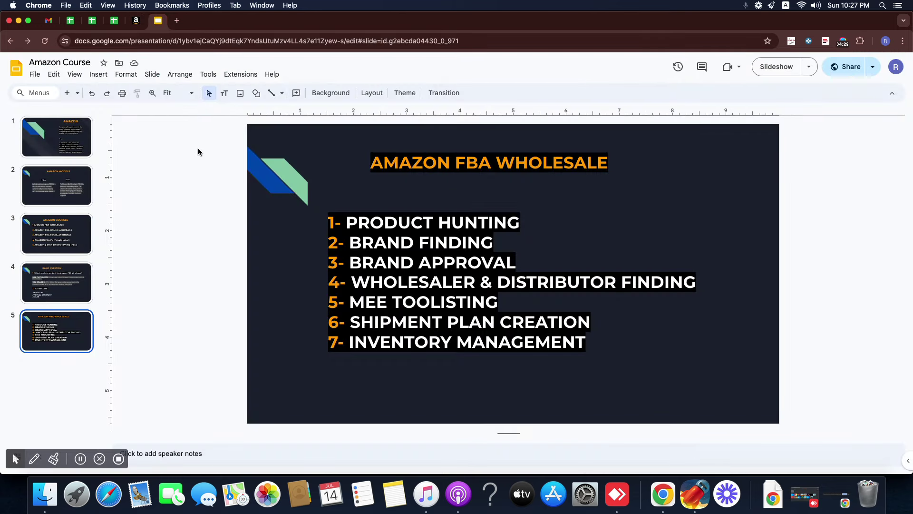
left_click(41, 138)
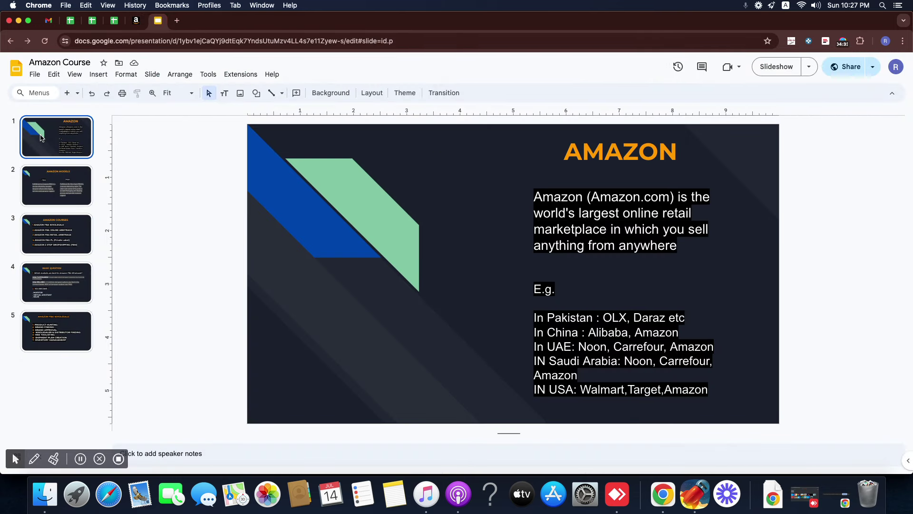